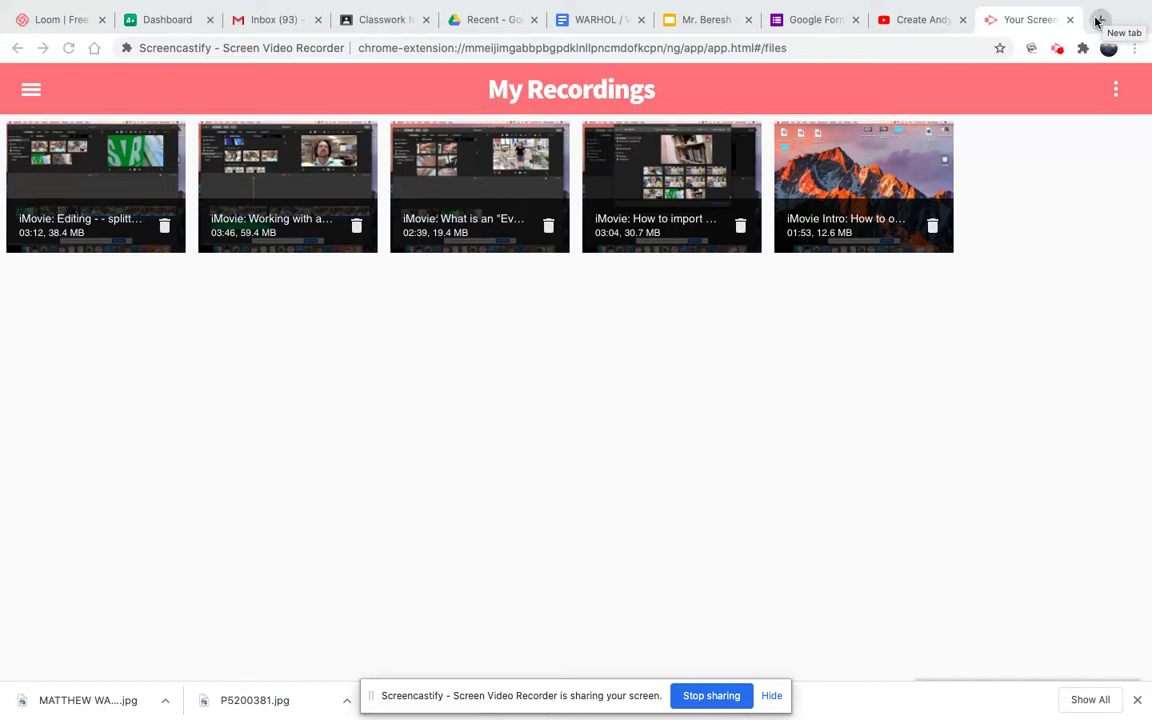
- Open a new Chrome tab beside the Screencastify My Recordings page
{"action": "left_click", "coordinate": [1097, 21]}
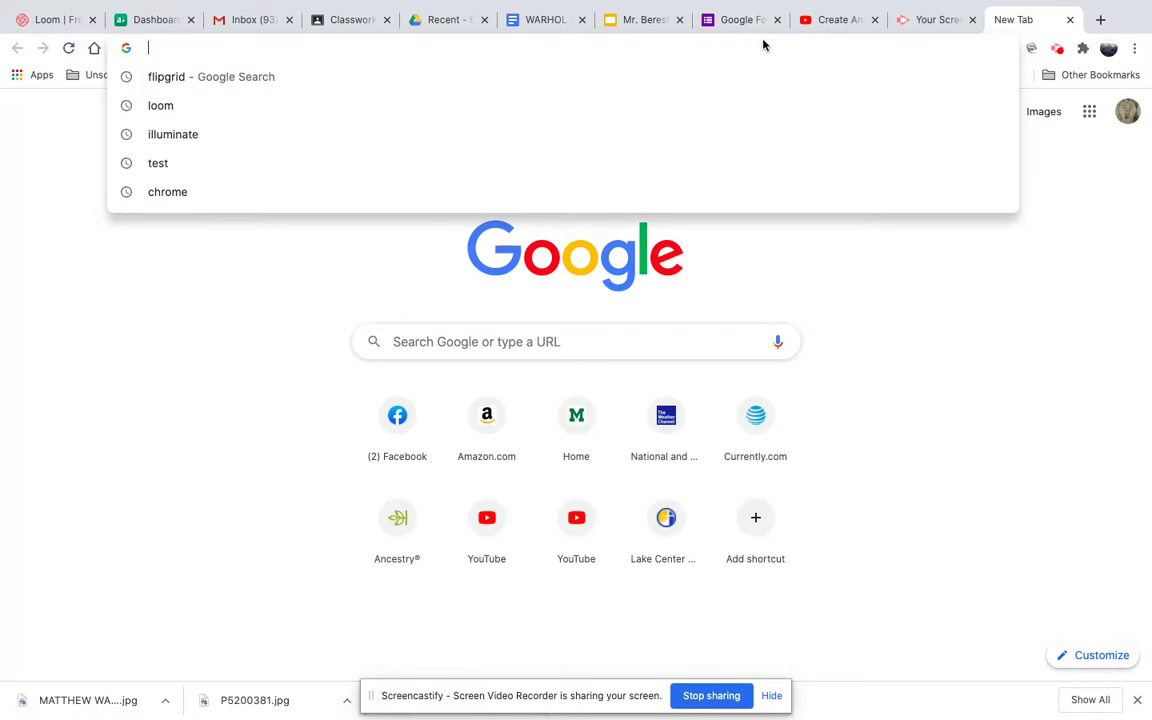
- Load pixlr.com in the new tab
{"action": "type", "text": "PIXLR.COM"}
{"action": "key", "text": "Return"}
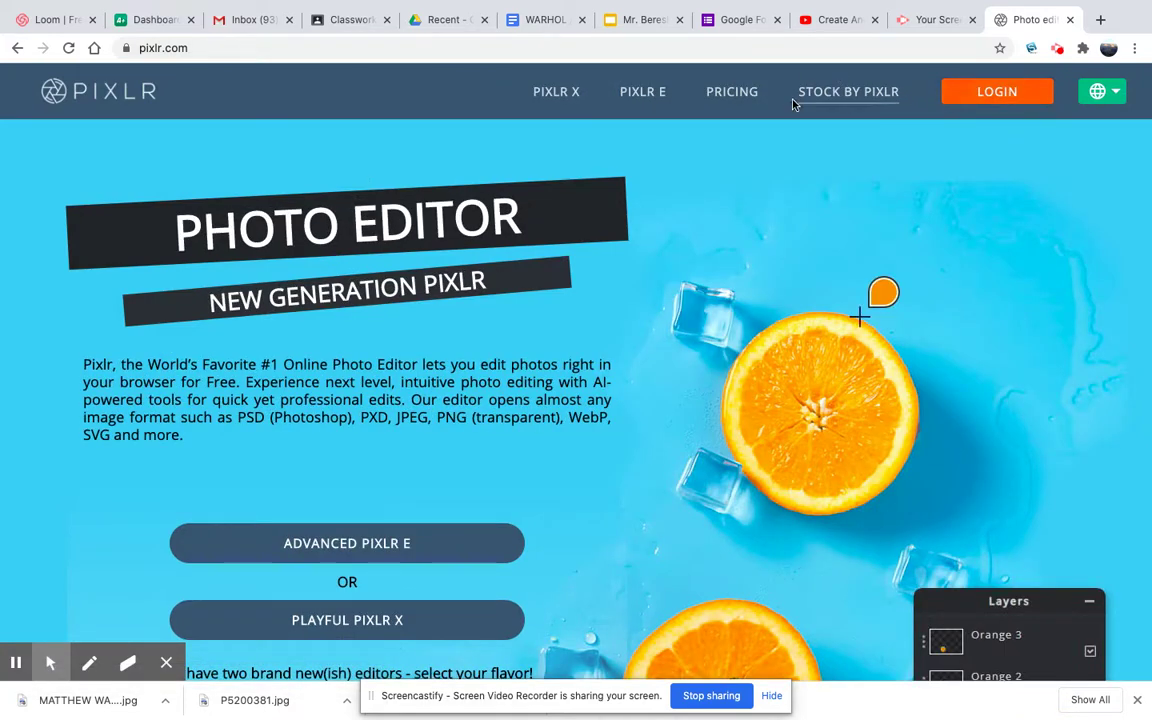
- Open big hair1.jpg in Pixlr E, pre-resized to Full HD at 1440 × 1920
{"action": "left_click", "coordinate": [639, 96]}
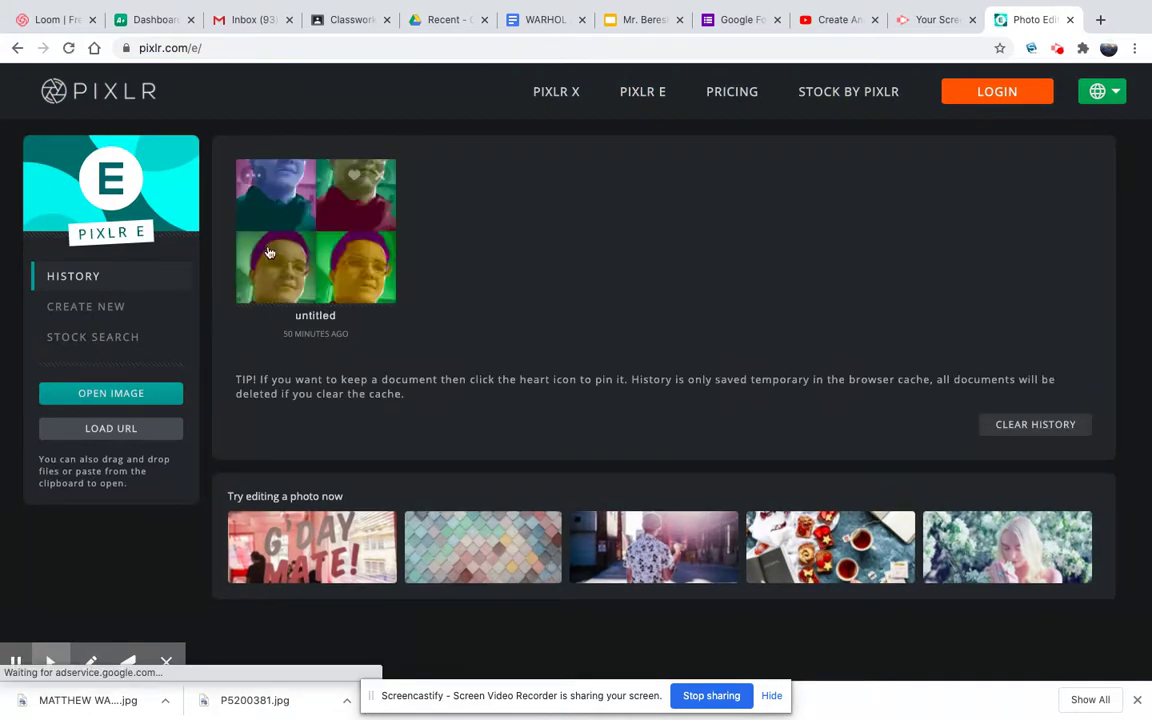
{"action": "left_click", "coordinate": [106, 399]}
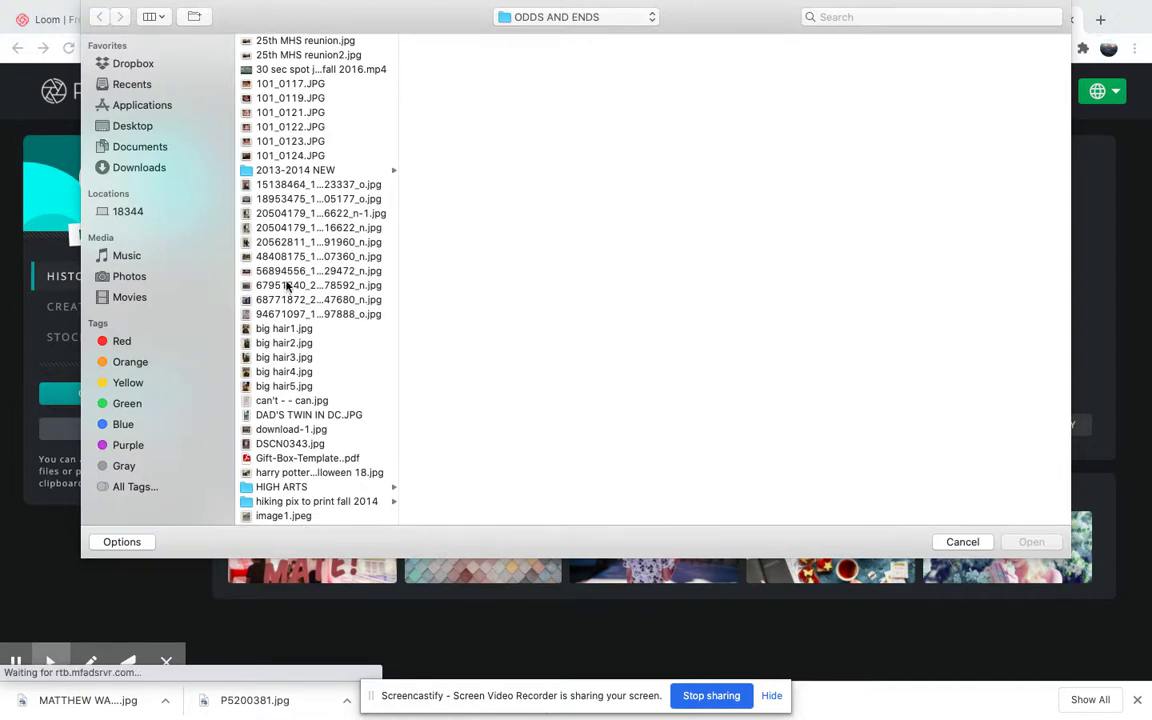
{"action": "left_click", "coordinate": [276, 333]}
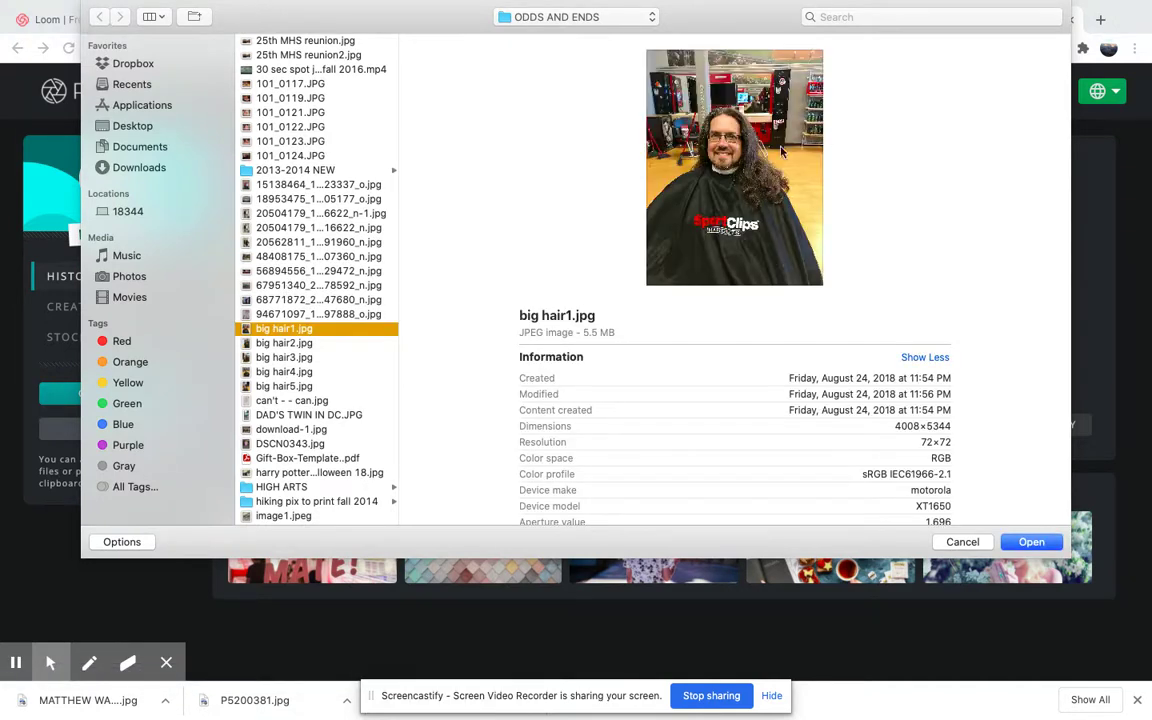
{"action": "left_click", "coordinate": [1031, 542]}
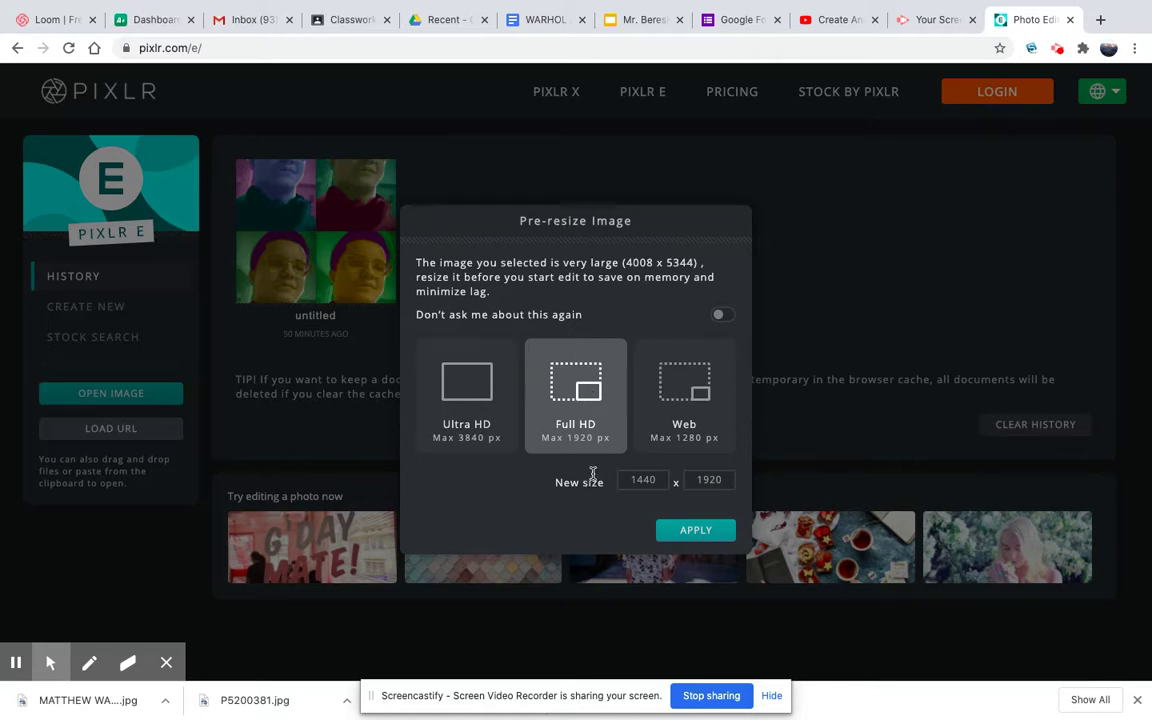
{"action": "left_click", "coordinate": [707, 534]}
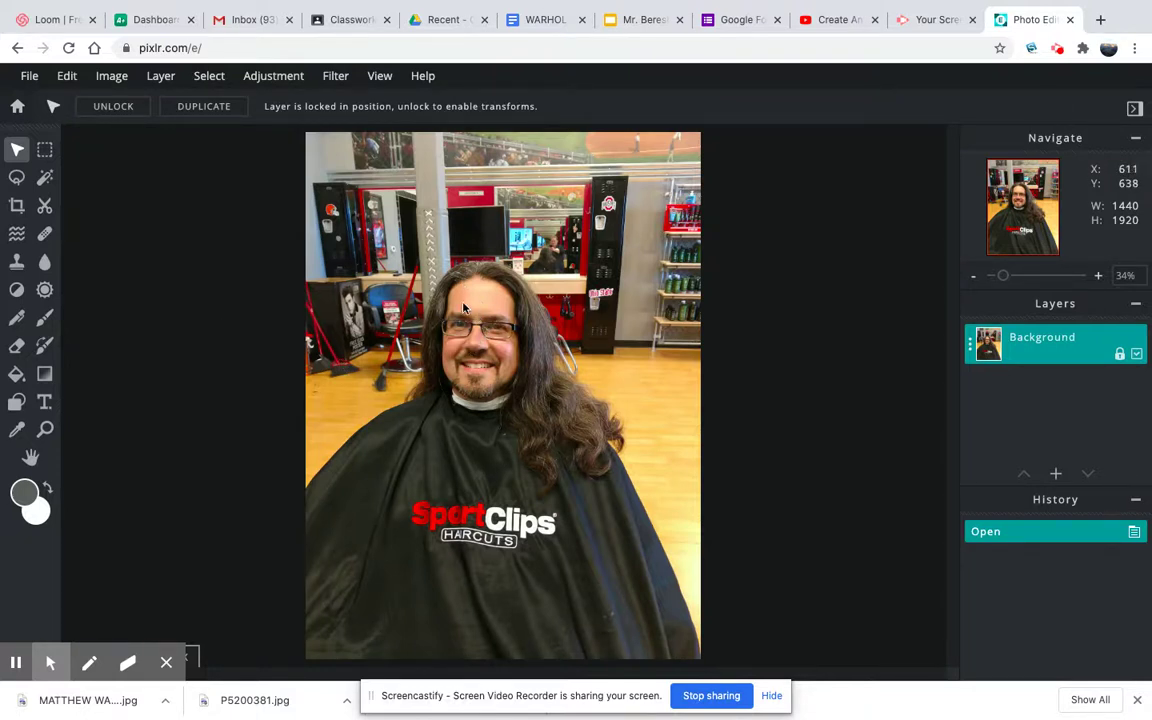
- Crop the portrait to the man's head and shoulders, about 729 × 884 pixels
{"action": "left_click", "coordinate": [18, 207]}
{"action": "left_click_drag", "start_coordinate": [320, 151], "coordinate": [385, 242]}
{"action": "left_click_drag", "start_coordinate": [688, 642], "coordinate": [583, 471]}
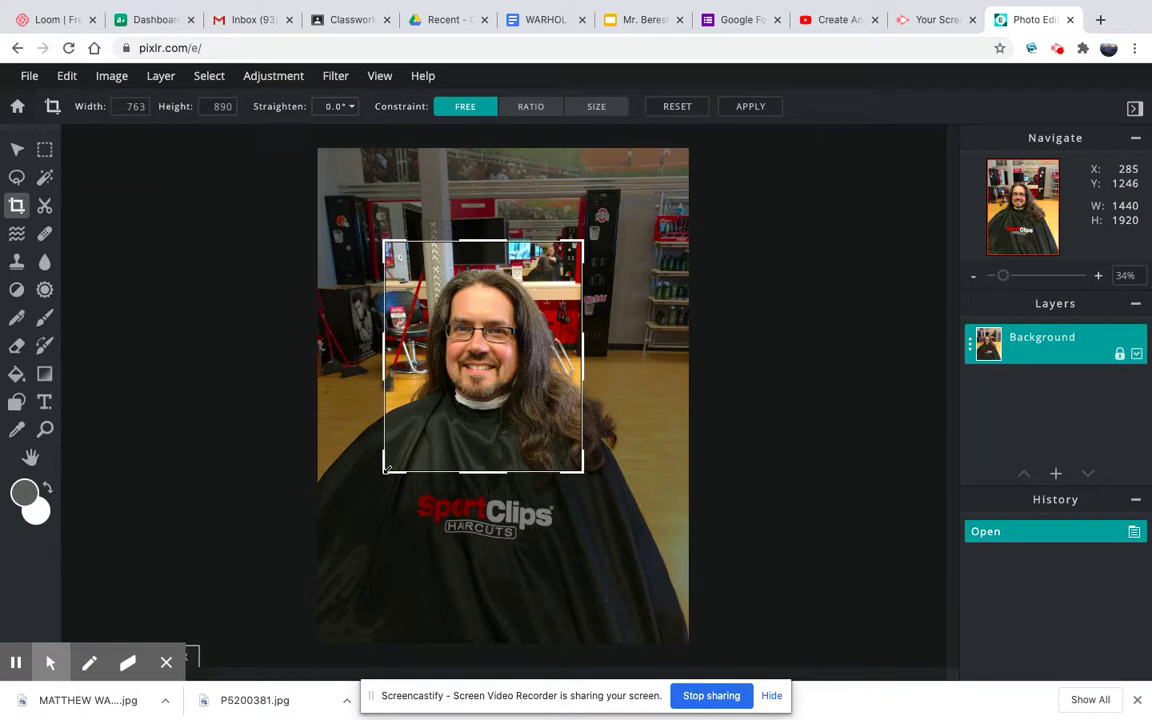
{"action": "left_click_drag", "start_coordinate": [386, 468], "coordinate": [392, 466]}
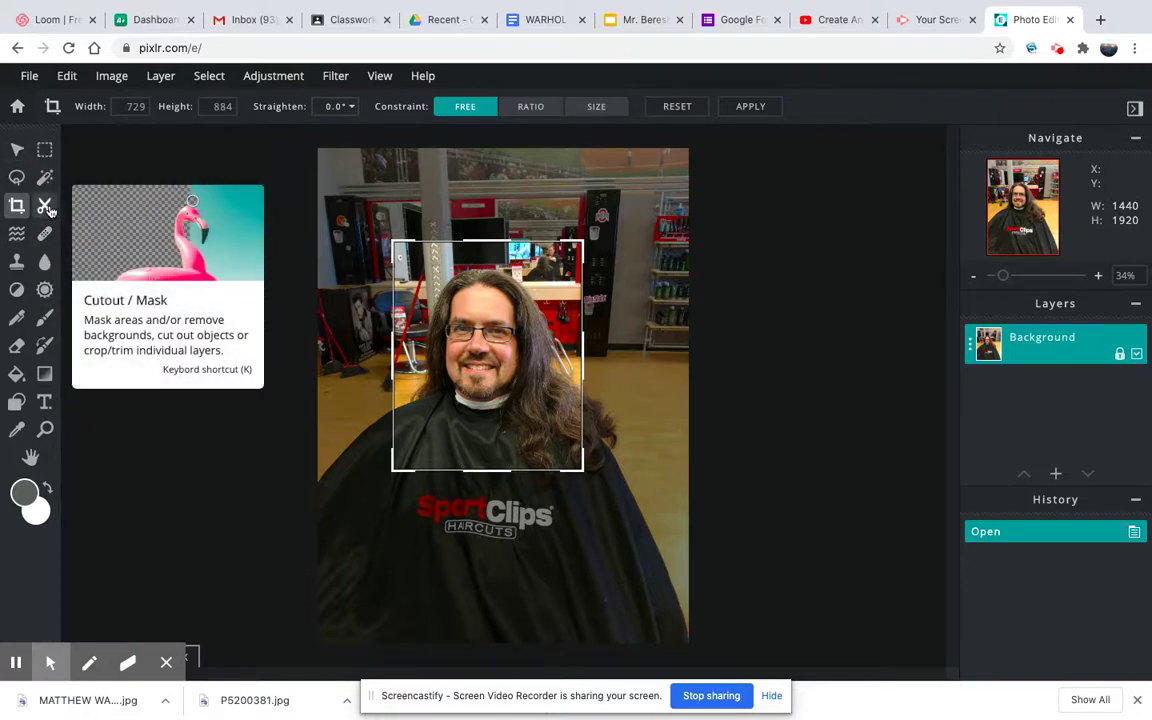
{"action": "left_click", "coordinate": [45, 206]}
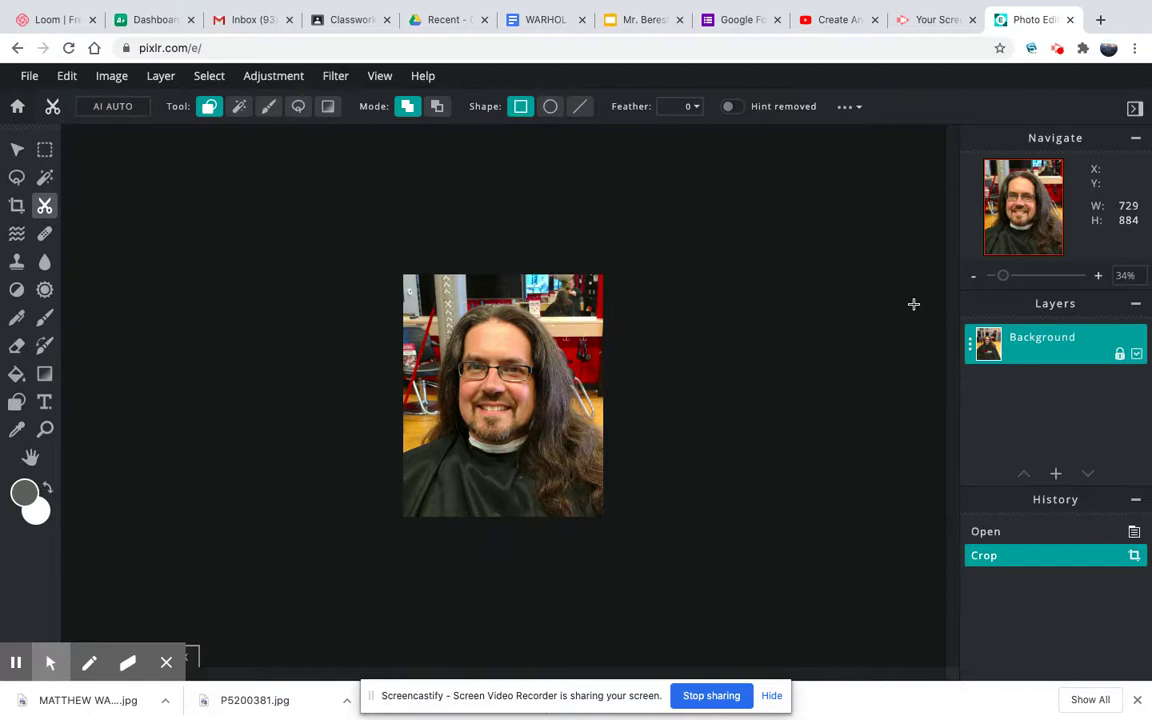
- Zoom in on the cropped portrait and select the Draw brush tool
{"action": "left_click", "coordinate": [1098, 277]}
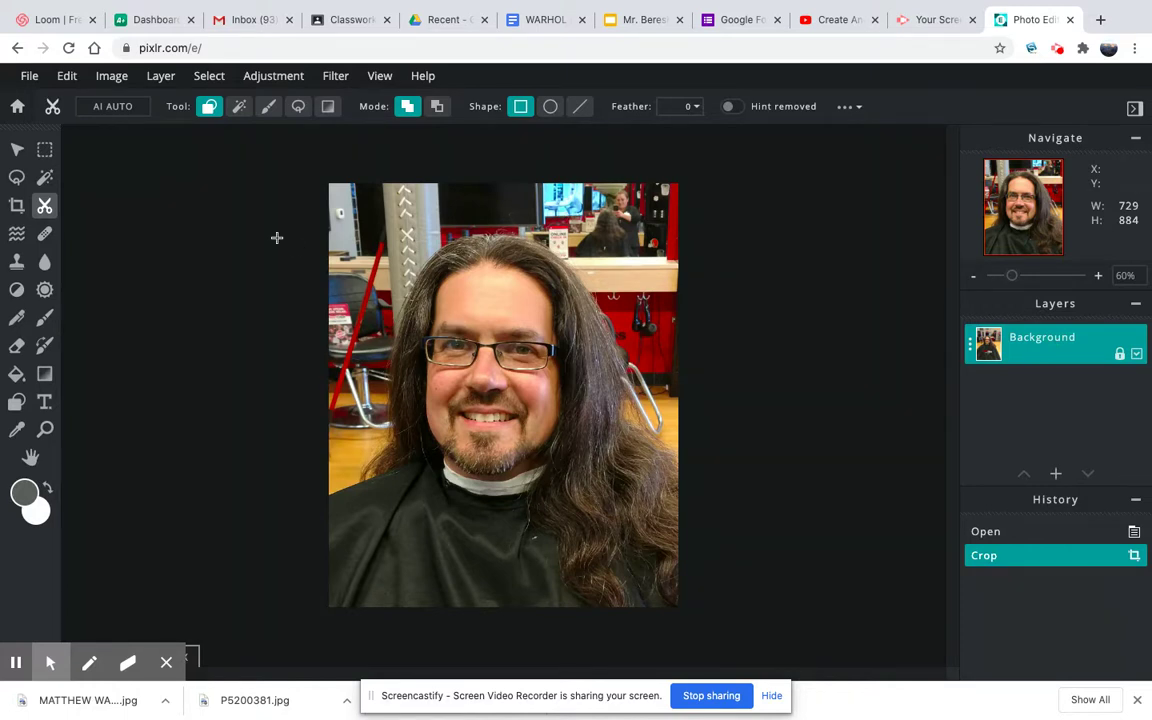
{"action": "left_click", "coordinate": [46, 318]}
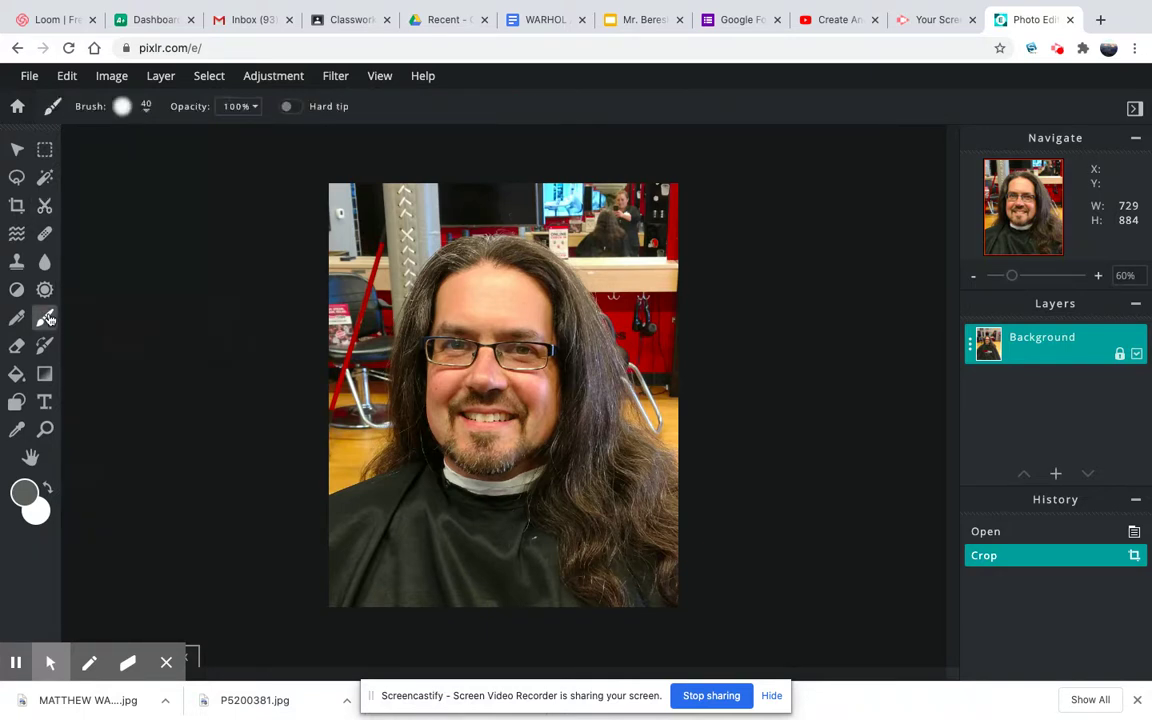
- Add a new empty layer above Background and rename it BKGR
{"action": "left_click", "coordinate": [163, 77]}
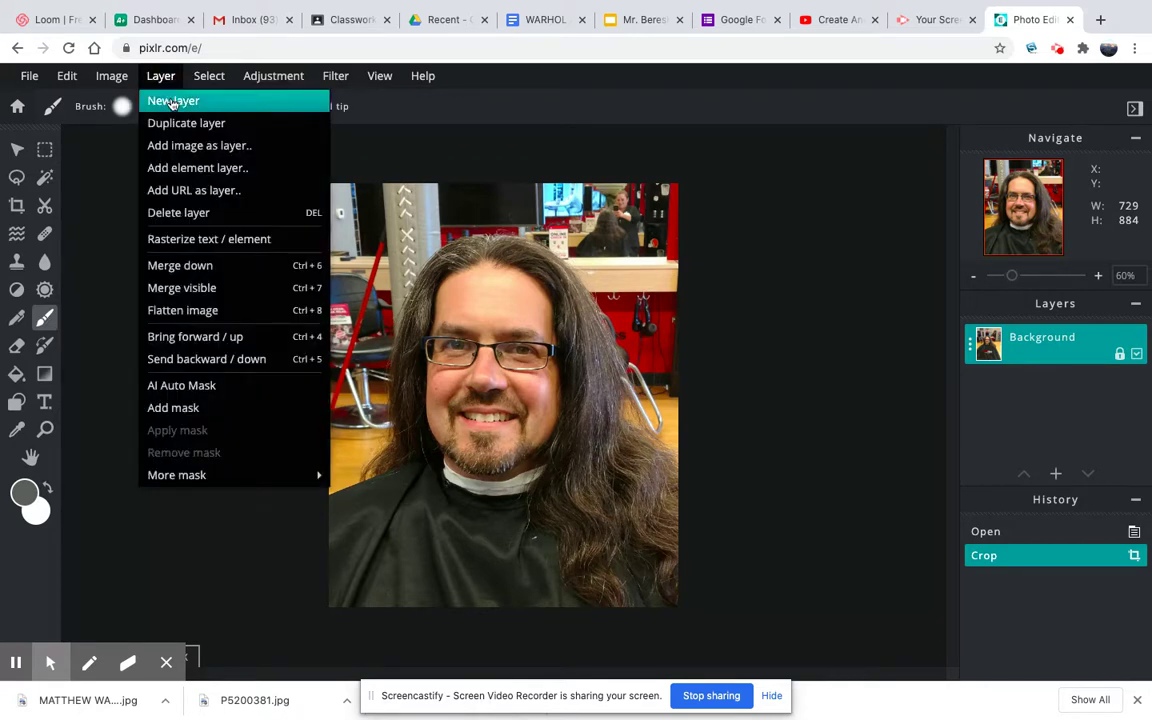
{"action": "left_click", "coordinate": [155, 97]}
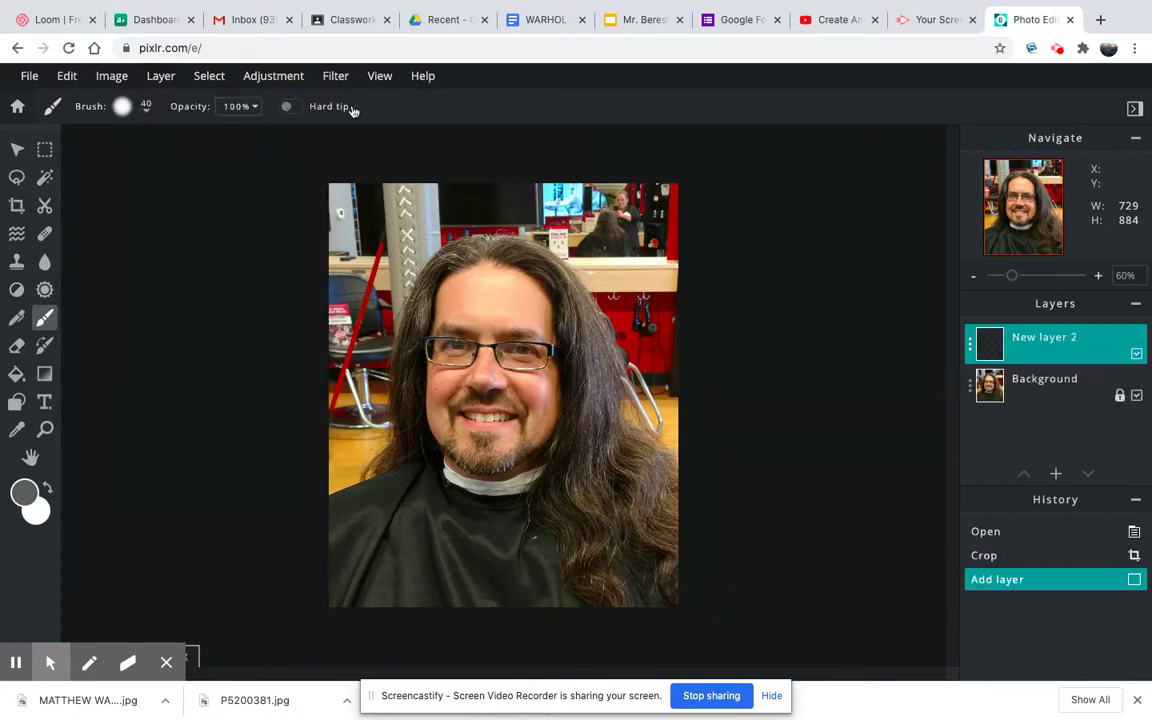
{"action": "left_click", "coordinate": [1070, 338]}
{"action": "left_click", "coordinate": [856, 349]}
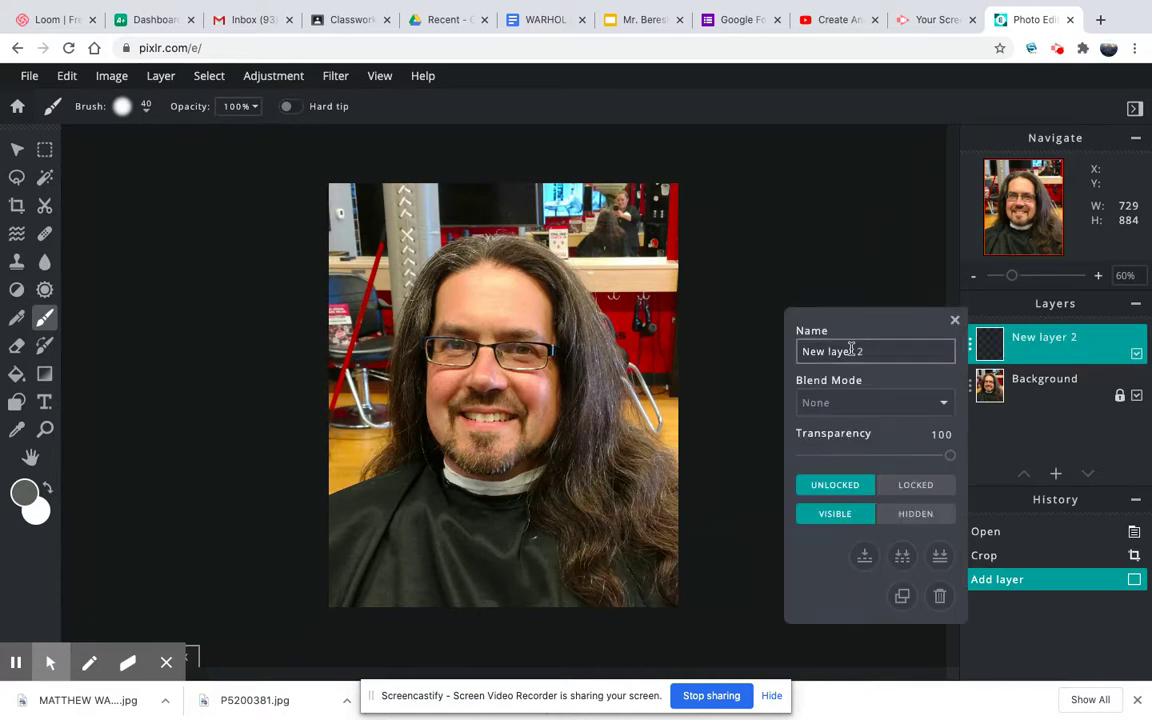
{"action": "left_click", "coordinate": [815, 348]}
{"action": "left_click", "coordinate": [866, 349]}
{"action": "left_click_drag", "start_coordinate": [866, 349], "coordinate": [801, 350]}
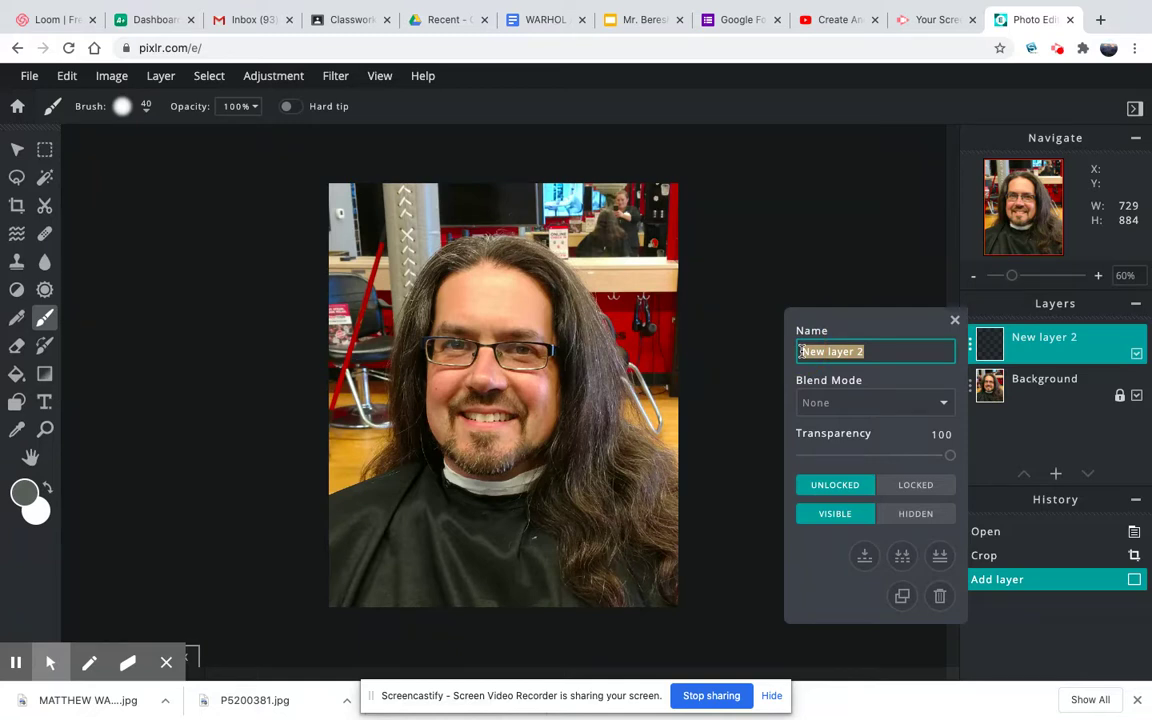
{"action": "type", "text": "BKGR"}
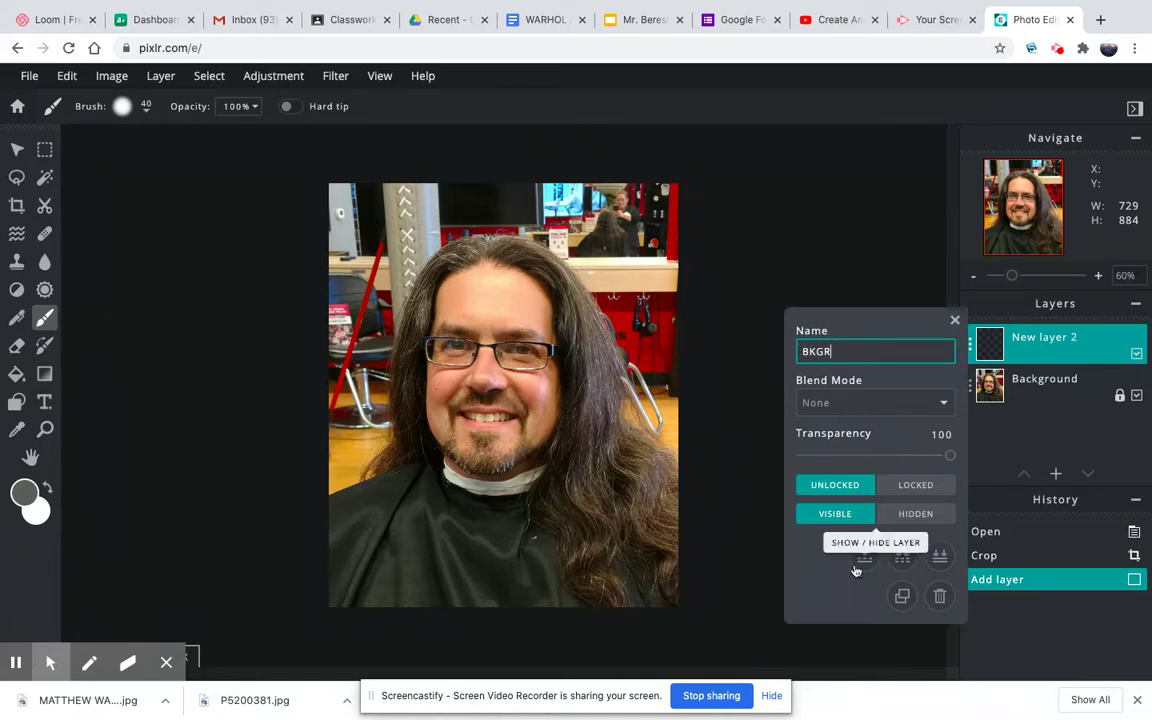
{"action": "left_click", "coordinate": [954, 320]}
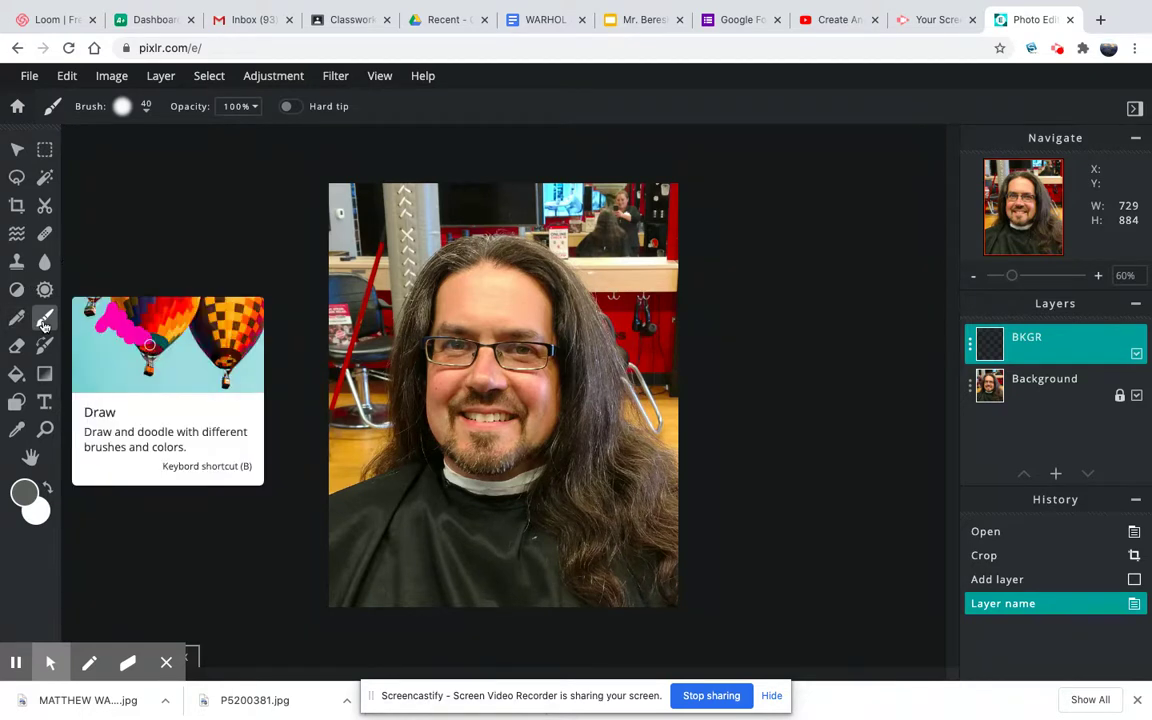
- Set the brush to 70 px, 60% opacity, with dark grey #5A5E5A as the paint colour
{"action": "left_click", "coordinate": [122, 107]}
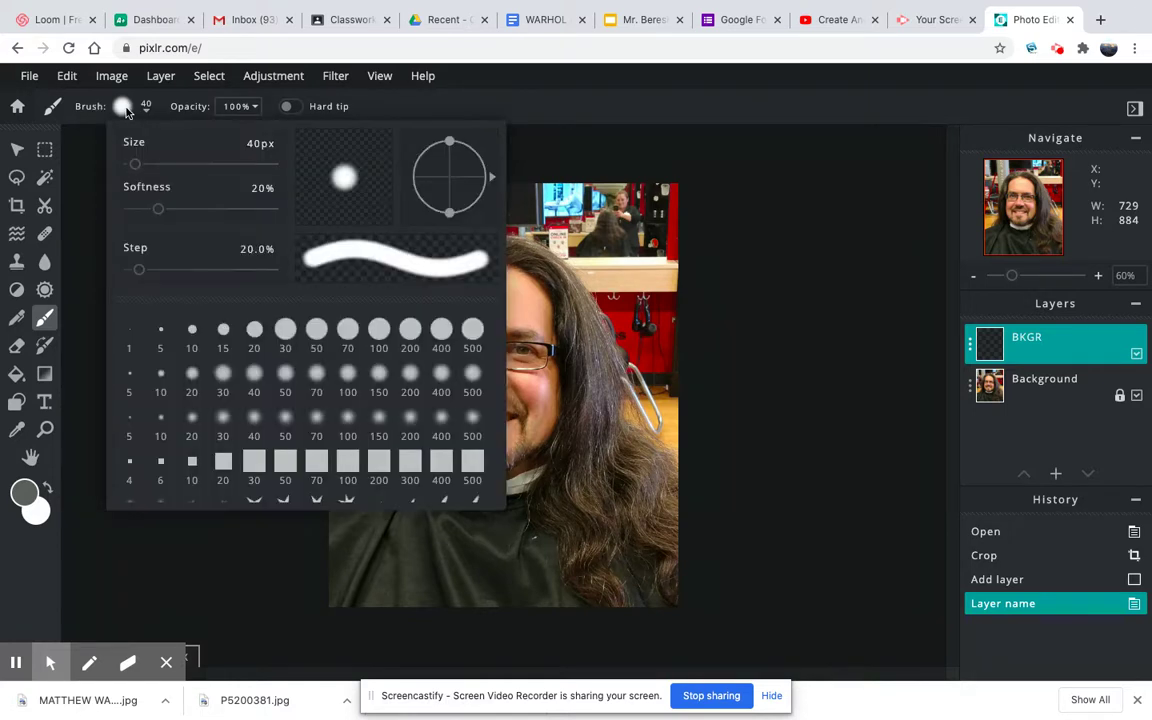
{"action": "left_click", "coordinate": [348, 330]}
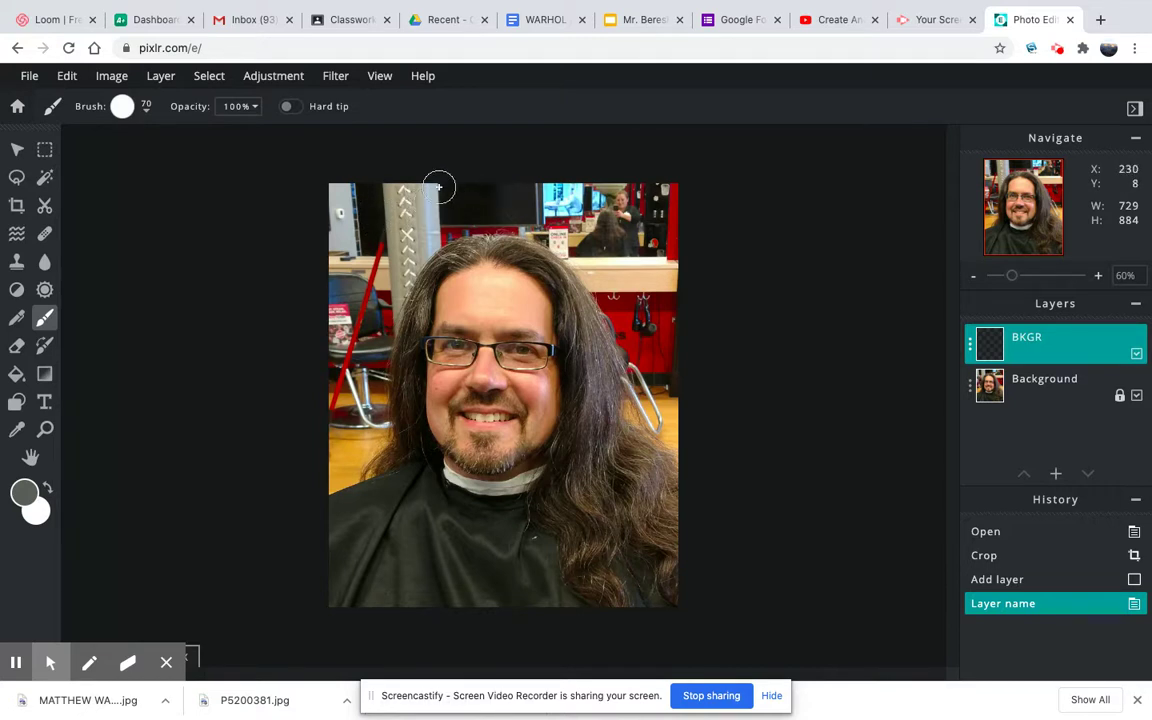
{"action": "left_click", "coordinate": [256, 108]}
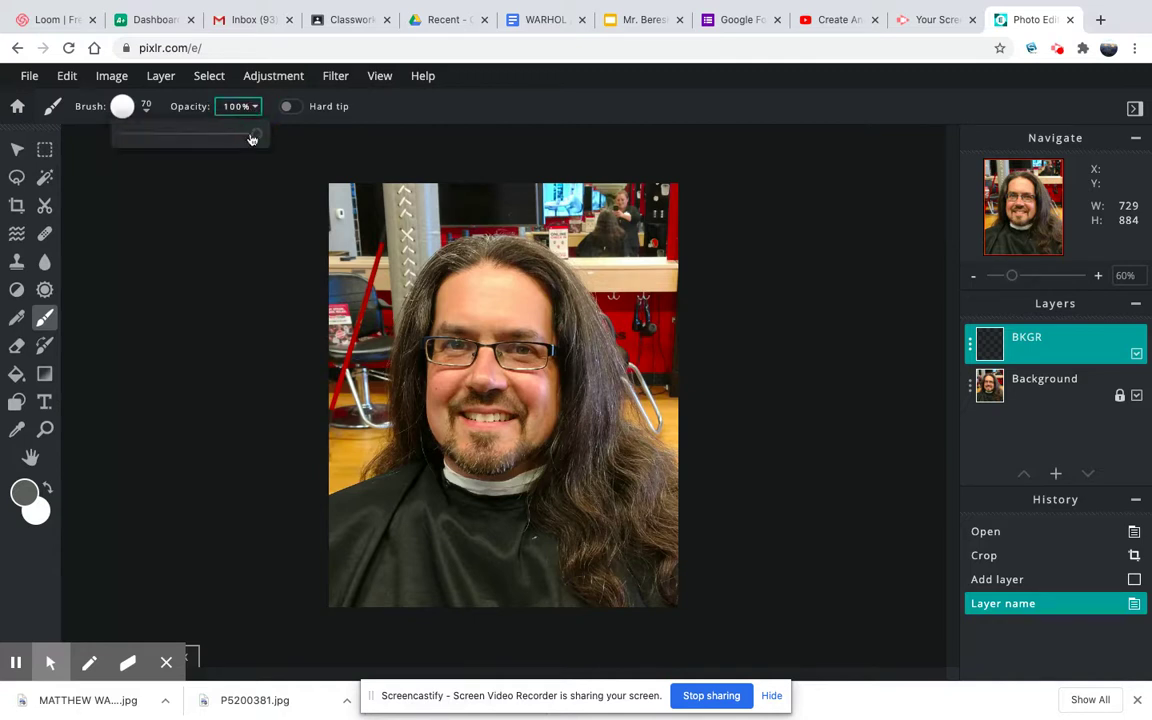
{"action": "left_click", "coordinate": [256, 134]}
{"action": "left_click_drag", "start_coordinate": [256, 134], "coordinate": [204, 136]}
{"action": "left_click", "coordinate": [25, 492]}
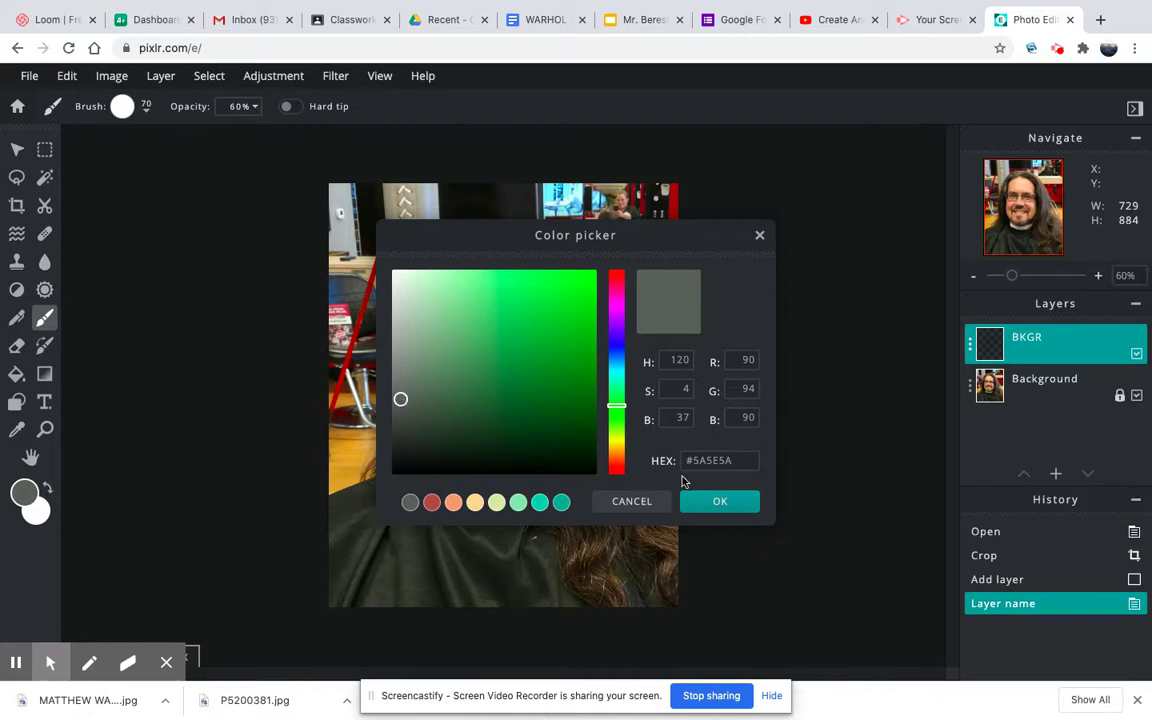
{"action": "left_click", "coordinate": [719, 502]}
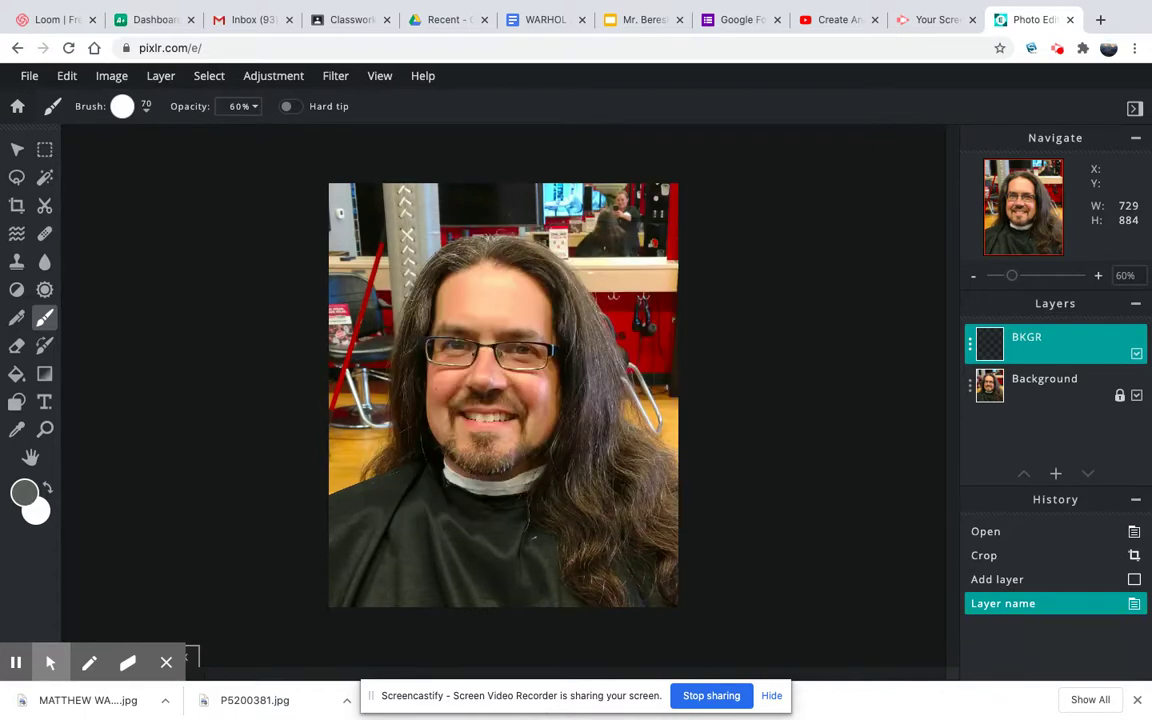
- Paint grey strokes over the left edge, top-left pillar and top of the background, undoing the last
{"action": "left_click", "coordinate": [46, 486]}
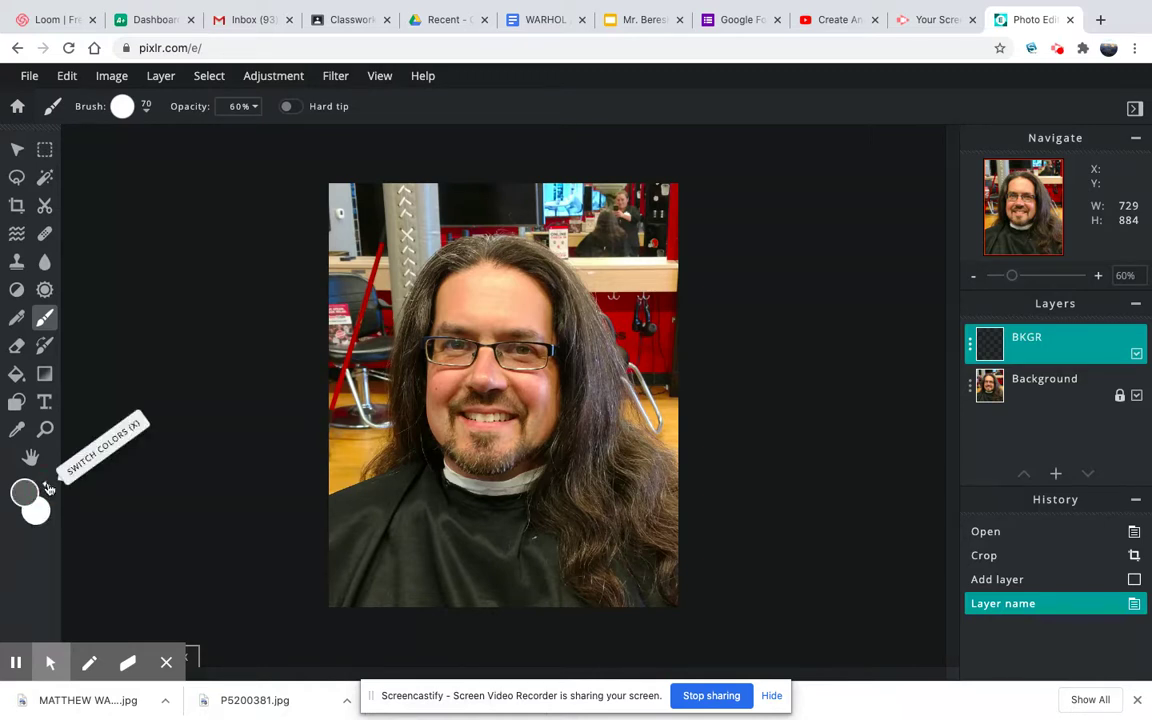
{"action": "left_click", "coordinate": [46, 486]}
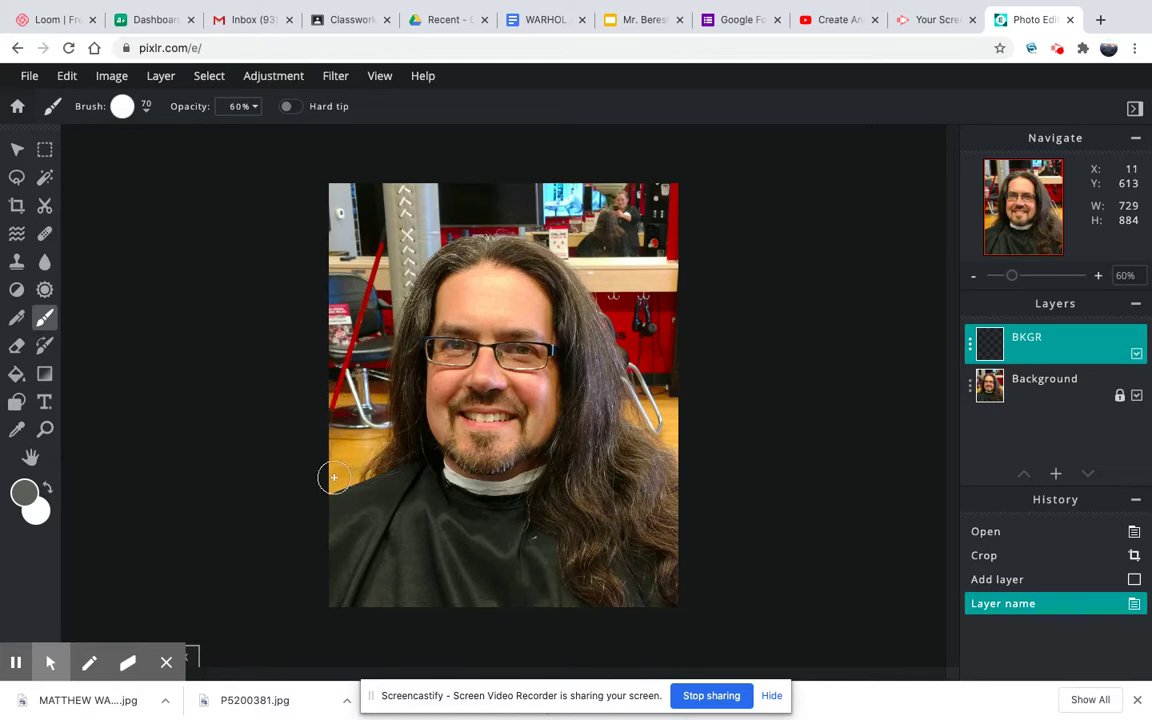
{"action": "mouse_move", "coordinate": [375, 437]}
{"action": "left_mouse_down"}
{"action": "mouse_move", "coordinate": [360, 410]}
{"action": "mouse_move", "coordinate": [337, 470]}
{"action": "mouse_move", "coordinate": [329, 317]}
{"action": "mouse_move", "coordinate": [340, 249]}
{"action": "mouse_move", "coordinate": [359, 357]}
{"action": "mouse_move", "coordinate": [349, 408]}
{"action": "mouse_move", "coordinate": [356, 348]}
{"action": "mouse_move", "coordinate": [370, 400]}
{"action": "mouse_move", "coordinate": [377, 336]}
{"action": "mouse_move", "coordinate": [410, 252]}
{"action": "mouse_move", "coordinate": [340, 356]}
{"action": "mouse_move", "coordinate": [374, 253]}
{"action": "mouse_move", "coordinate": [341, 285]}
{"action": "mouse_move", "coordinate": [409, 188]}
{"action": "mouse_move", "coordinate": [349, 227]}
{"action": "mouse_move", "coordinate": [384, 200]}
{"action": "mouse_move", "coordinate": [329, 195]}
{"action": "left_mouse_up"}
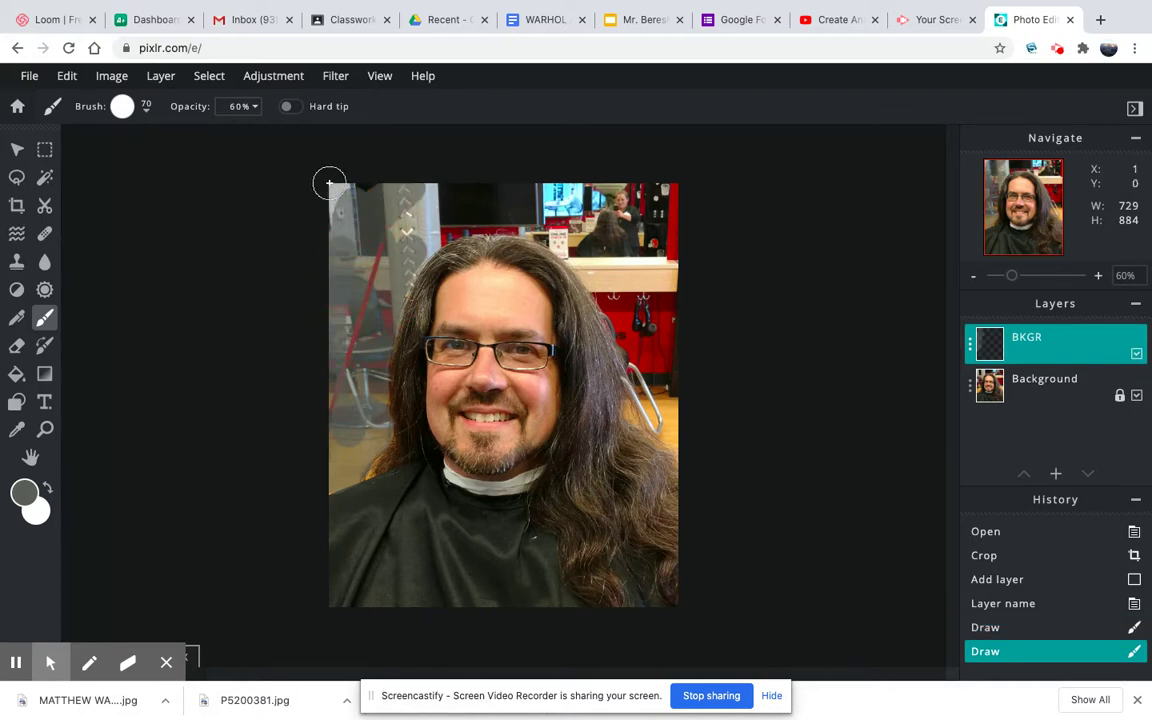
{"action": "mouse_move", "coordinate": [374, 236]}
{"action": "left_mouse_down"}
{"action": "mouse_move", "coordinate": [367, 272]}
{"action": "mouse_move", "coordinate": [411, 237]}
{"action": "mouse_move", "coordinate": [401, 260]}
{"action": "mouse_move", "coordinate": [470, 220]}
{"action": "mouse_move", "coordinate": [400, 205]}
{"action": "left_mouse_up"}
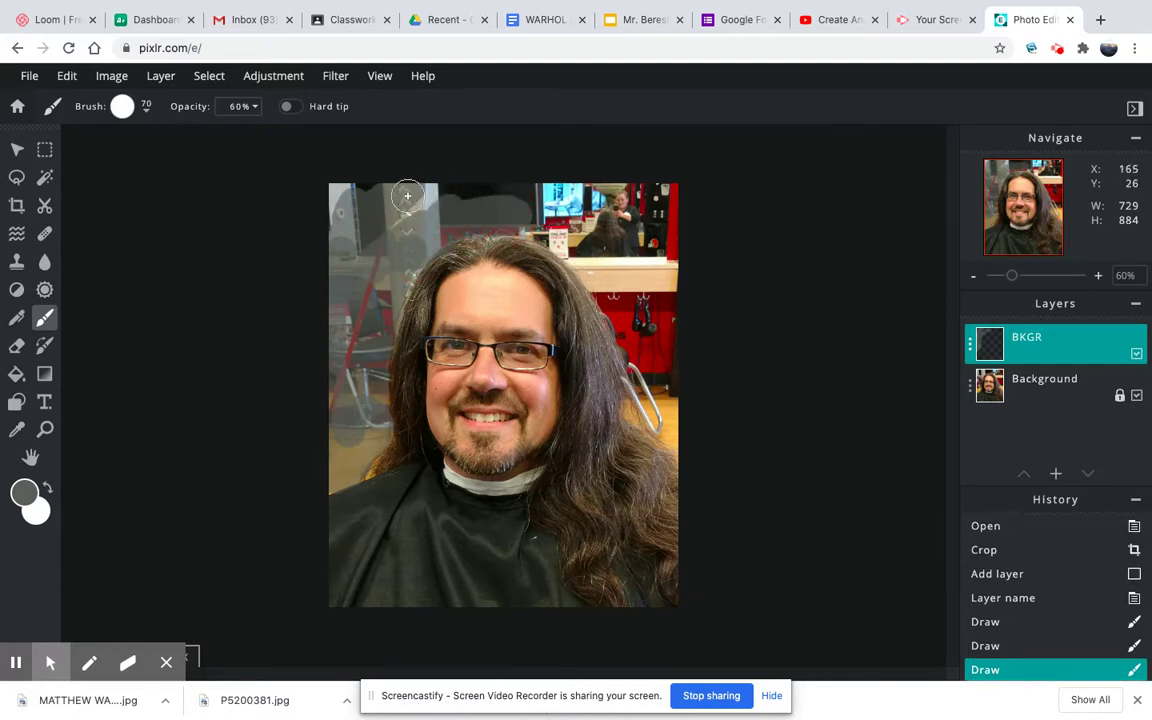
{"action": "mouse_move", "coordinate": [401, 217]}
{"action": "left_mouse_down"}
{"action": "mouse_move", "coordinate": [575, 191]}
{"action": "mouse_move", "coordinate": [446, 171]}
{"action": "mouse_move", "coordinate": [338, 189]}
{"action": "mouse_move", "coordinate": [323, 204]}
{"action": "mouse_move", "coordinate": [332, 213]}
{"action": "mouse_move", "coordinate": [418, 166]}
{"action": "mouse_move", "coordinate": [595, 205]}
{"action": "mouse_move", "coordinate": [613, 221]}
{"action": "mouse_move", "coordinate": [541, 206]}
{"action": "mouse_move", "coordinate": [541, 220]}
{"action": "mouse_move", "coordinate": [590, 251]}
{"action": "mouse_move", "coordinate": [529, 228]}
{"action": "mouse_move", "coordinate": [604, 289]}
{"action": "mouse_move", "coordinate": [624, 195]}
{"action": "mouse_move", "coordinate": [623, 258]}
{"action": "mouse_move", "coordinate": [655, 188]}
{"action": "mouse_move", "coordinate": [646, 234]}
{"action": "mouse_move", "coordinate": [659, 193]}
{"action": "mouse_move", "coordinate": [655, 268]}
{"action": "mouse_move", "coordinate": [673, 242]}
{"action": "mouse_move", "coordinate": [667, 283]}
{"action": "mouse_move", "coordinate": [617, 238]}
{"action": "mouse_move", "coordinate": [666, 310]}
{"action": "mouse_move", "coordinate": [639, 280]}
{"action": "mouse_move", "coordinate": [658, 320]}
{"action": "mouse_move", "coordinate": [619, 287]}
{"action": "mouse_move", "coordinate": [636, 317]}
{"action": "mouse_move", "coordinate": [614, 286]}
{"action": "mouse_move", "coordinate": [635, 364]}
{"action": "mouse_move", "coordinate": [614, 458]}
{"action": "mouse_move", "coordinate": [637, 443]}
{"action": "mouse_move", "coordinate": [649, 408]}
{"action": "mouse_move", "coordinate": [669, 447]}
{"action": "mouse_move", "coordinate": [633, 411]}
{"action": "mouse_move", "coordinate": [682, 437]}
{"action": "mouse_move", "coordinate": [668, 337]}
{"action": "mouse_move", "coordinate": [650, 390]}
{"action": "mouse_move", "coordinate": [613, 294]}
{"action": "mouse_move", "coordinate": [636, 336]}
{"action": "mouse_move", "coordinate": [650, 275]}
{"action": "mouse_move", "coordinate": [661, 316]}
{"action": "mouse_move", "coordinate": [684, 275]}
{"action": "mouse_move", "coordinate": [636, 333]}
{"action": "mouse_move", "coordinate": [622, 278]}
{"action": "mouse_move", "coordinate": [655, 245]}
{"action": "mouse_move", "coordinate": [666, 190]}
{"action": "mouse_move", "coordinate": [628, 218]}
{"action": "left_mouse_up"}
{"action": "key", "text": "ctrl+z"}
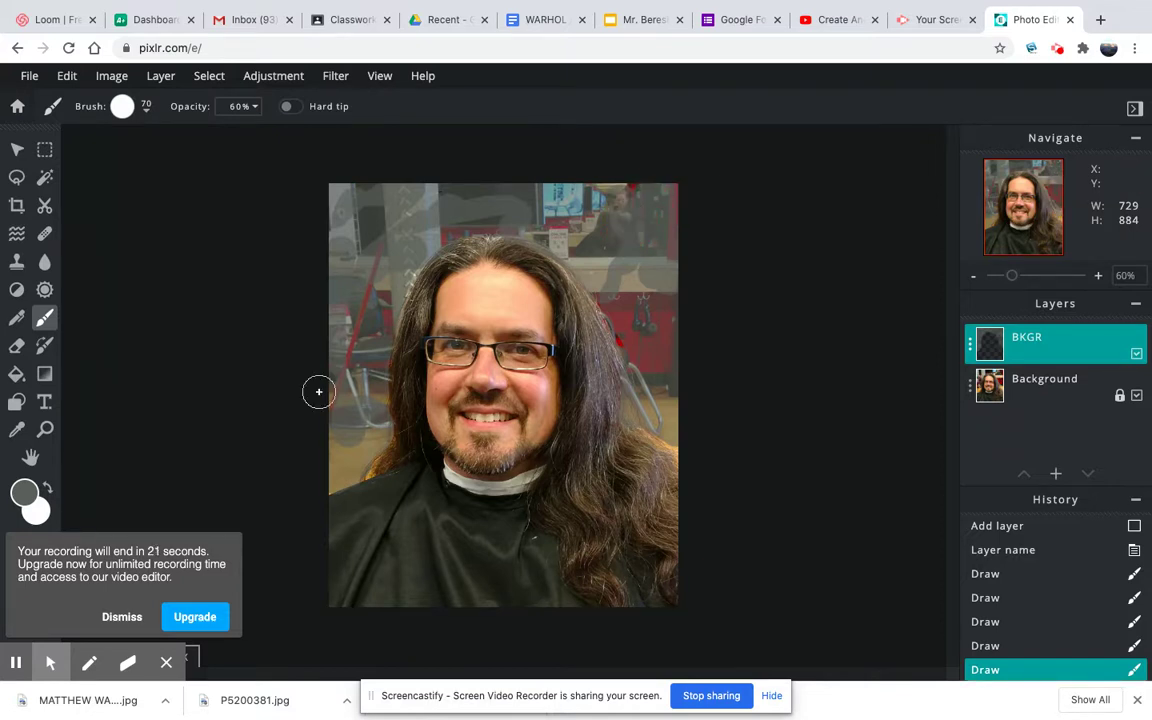